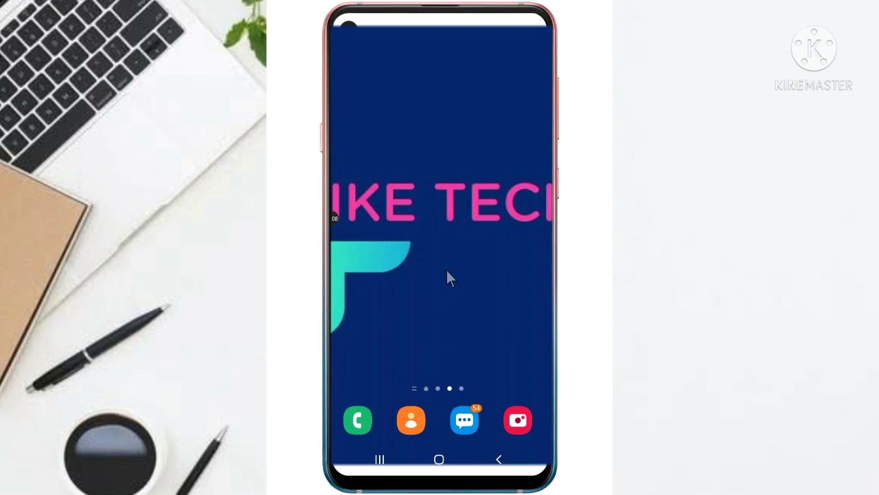
pyautogui.scroll(-3, 446, 270)
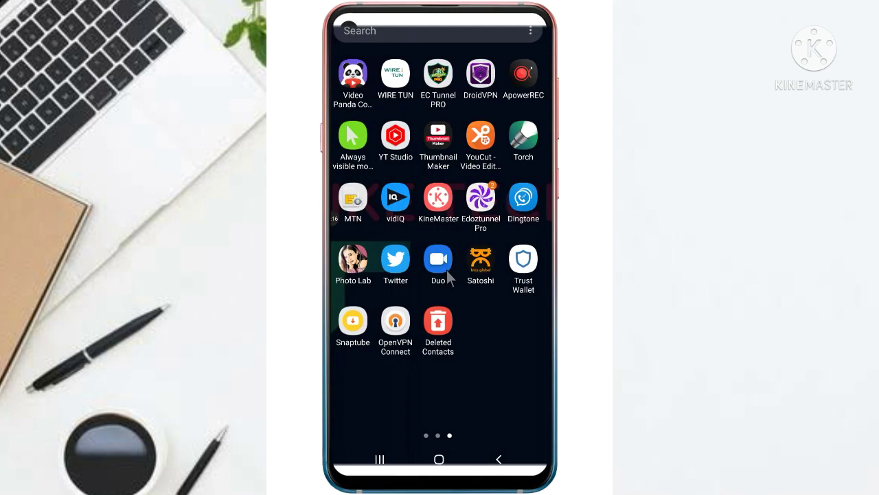
pyautogui.click(439, 459)
pyautogui.scroll(-3, 447, 270)
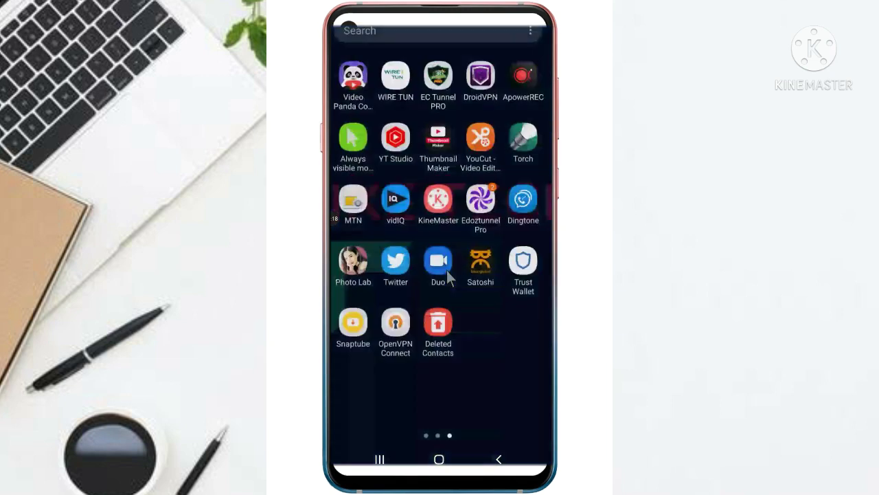
pyautogui.press('super')
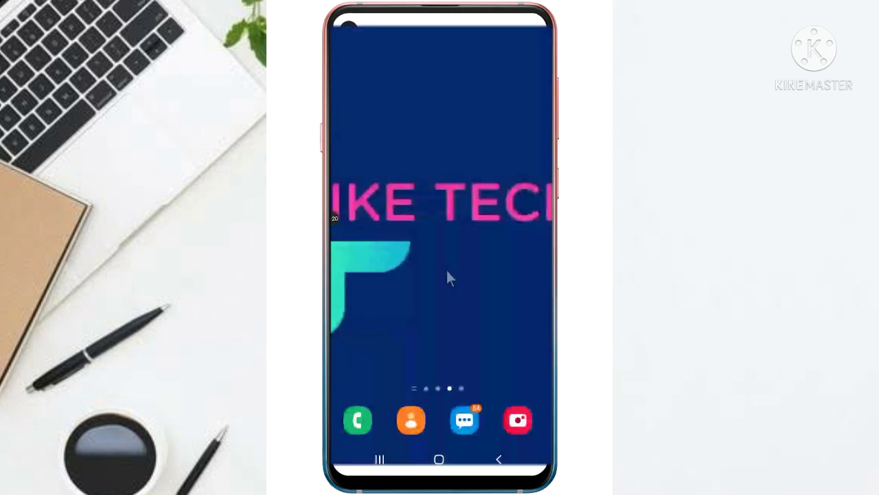
pyautogui.scroll(-3, 447, 270)
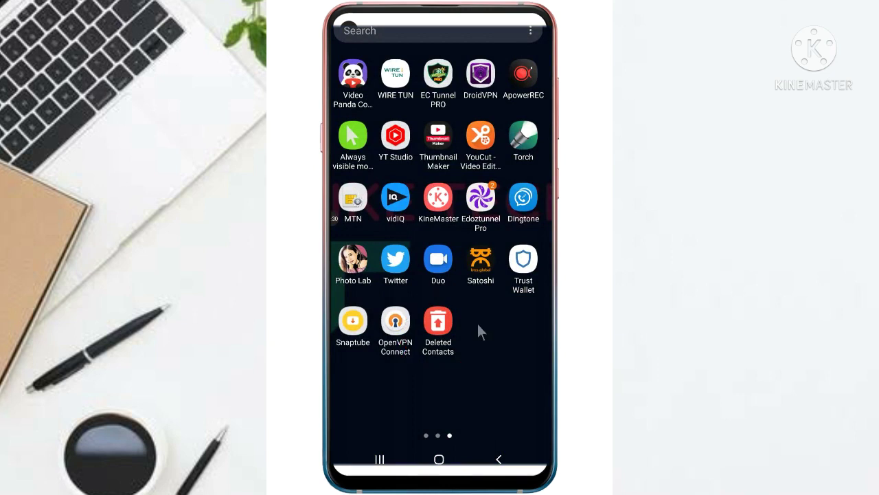
pyautogui.click(439, 459)
pyautogui.click(439, 459)
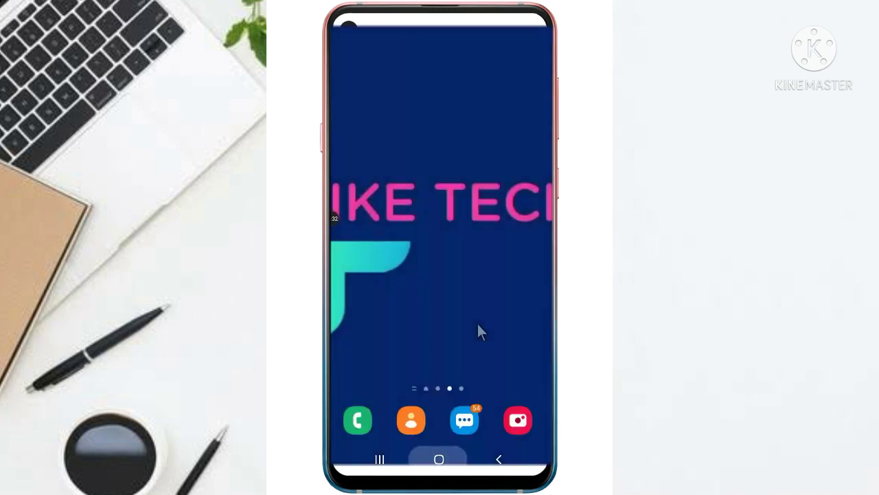
# Open the Play Store and search for "DELETED contact" from the recent searches.
pyautogui.moveTo(439, 330); pyautogui.dragTo(440, 172)
pyautogui.moveTo(364, 309); pyautogui.dragTo(529, 309)
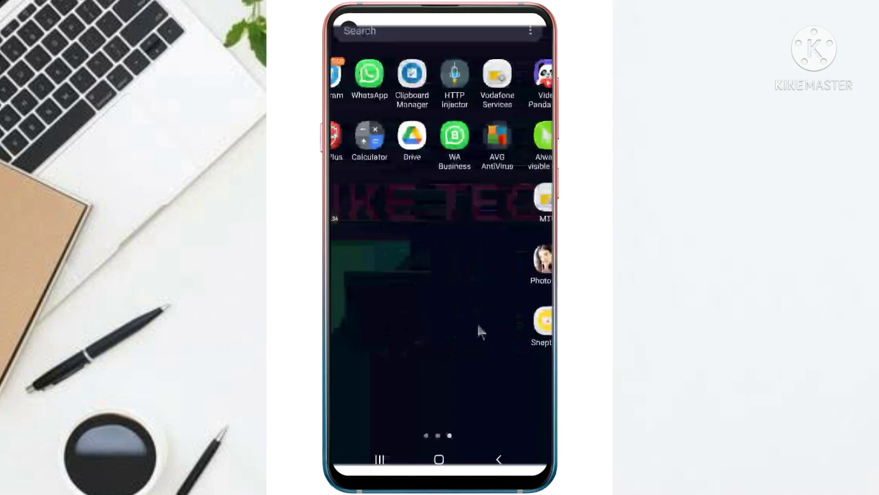
pyautogui.moveTo(364, 309); pyautogui.dragTo(529, 309)
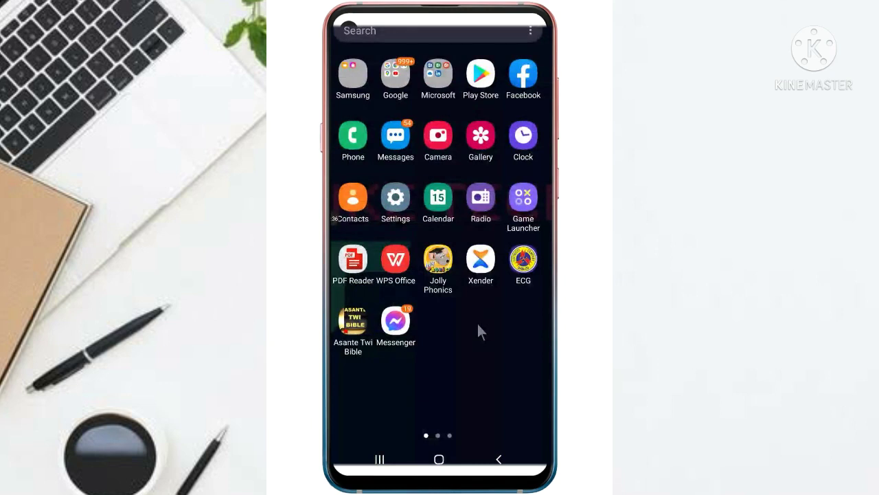
pyautogui.click(481, 74)
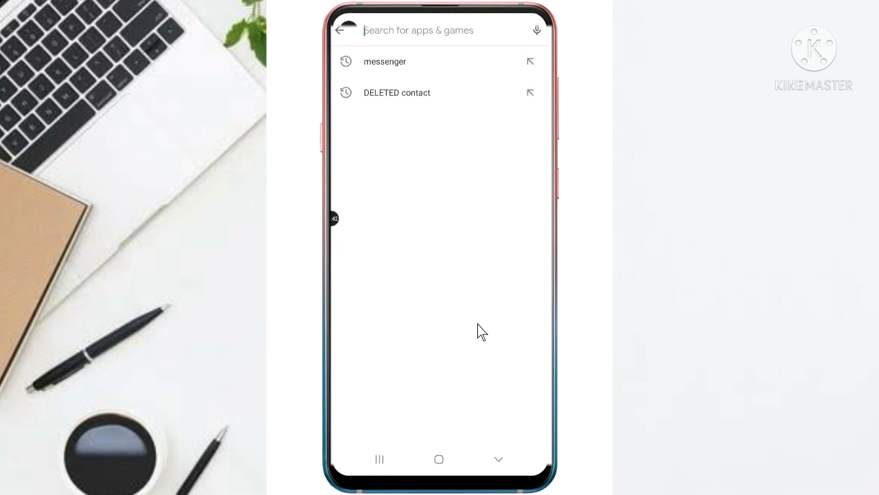
pyautogui.click(397, 93)
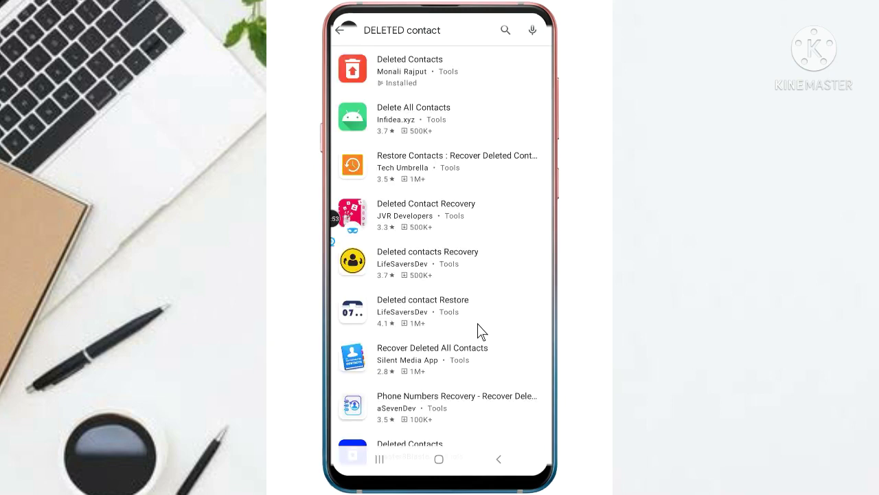
# Look over the search results and open the store page of the installed Deleted Contacts app.
pyautogui.scroll(-5, 478, 324)
pyautogui.scroll(5, 479, 325)
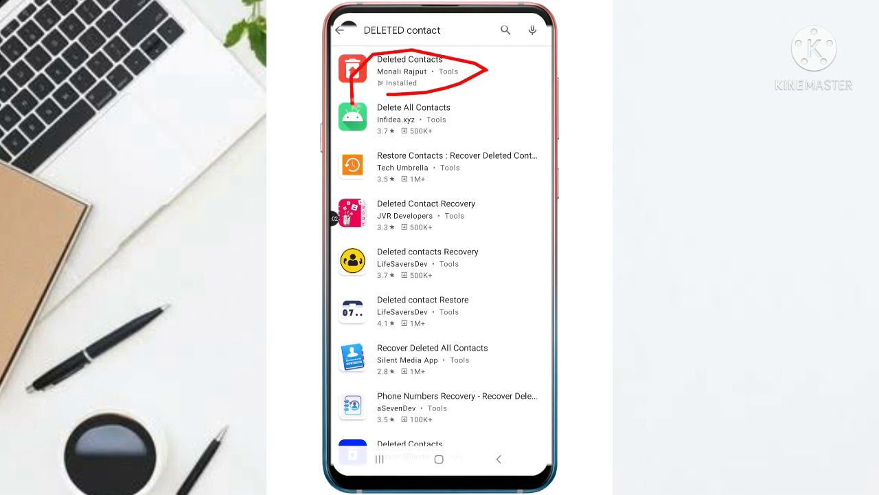
pyautogui.click(351, 95)
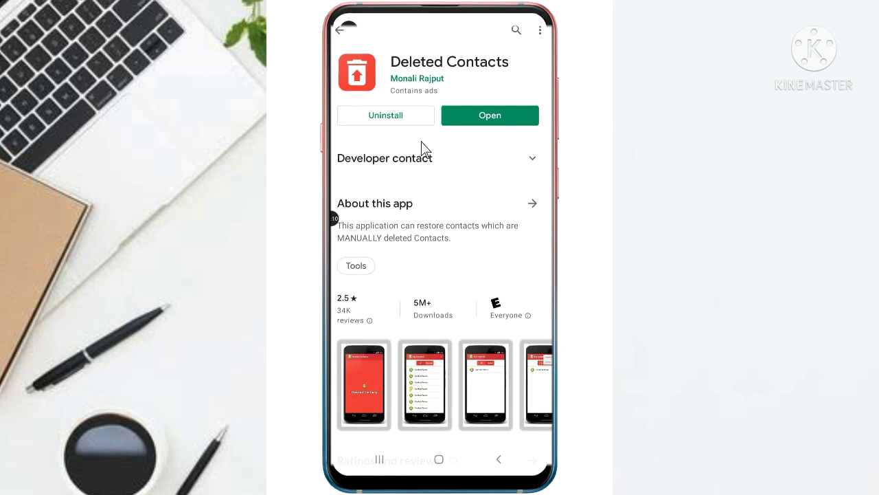
# Examine the Deleted Contacts store page, including its description, download count, ratings and user reviews.
pyautogui.scroll(-1, 421, 142)
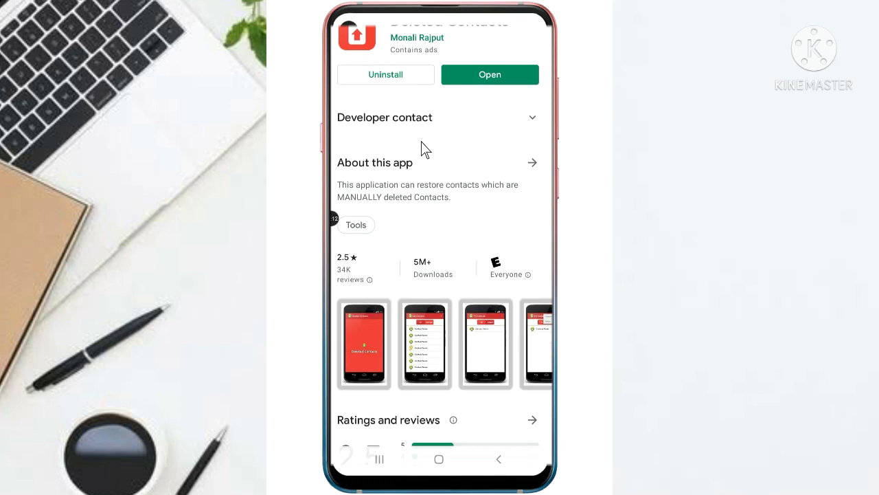
pyautogui.scroll(3, 455, 287)
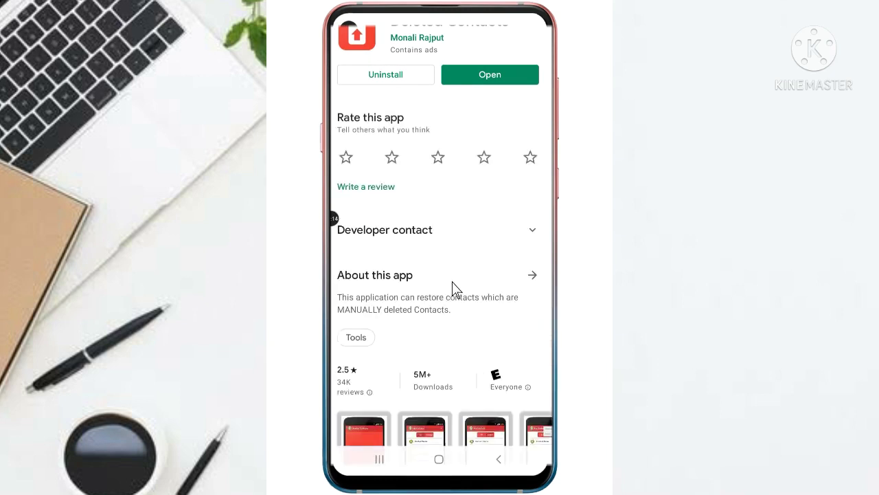
pyautogui.scroll(-2, 453, 289)
pyautogui.scroll(-2, 452, 281)
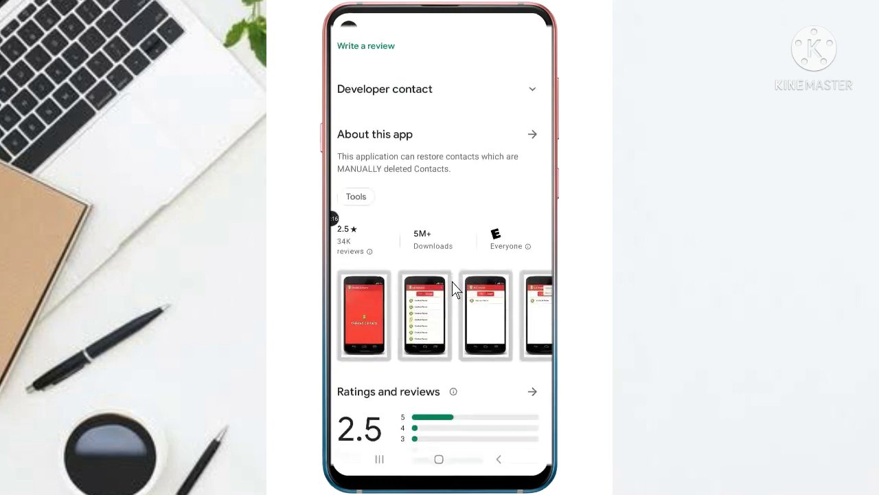
pyautogui.scroll(1, 452, 281)
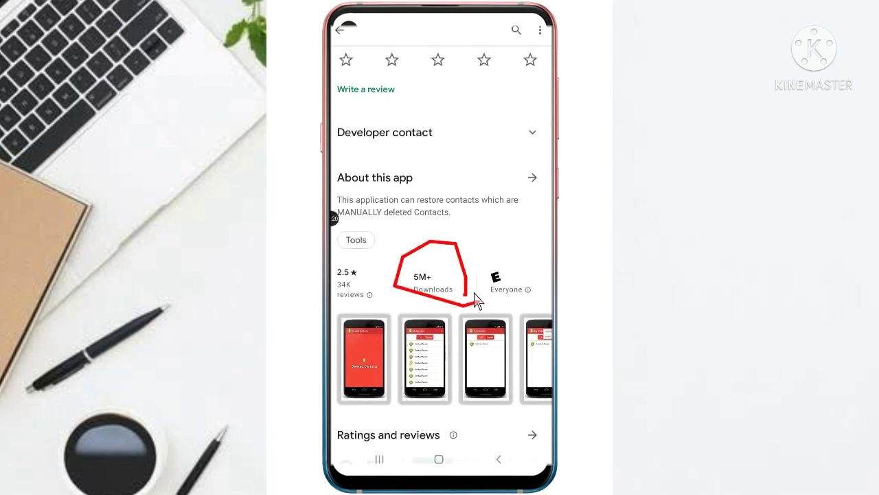
pyautogui.scroll(-10, 479, 300)
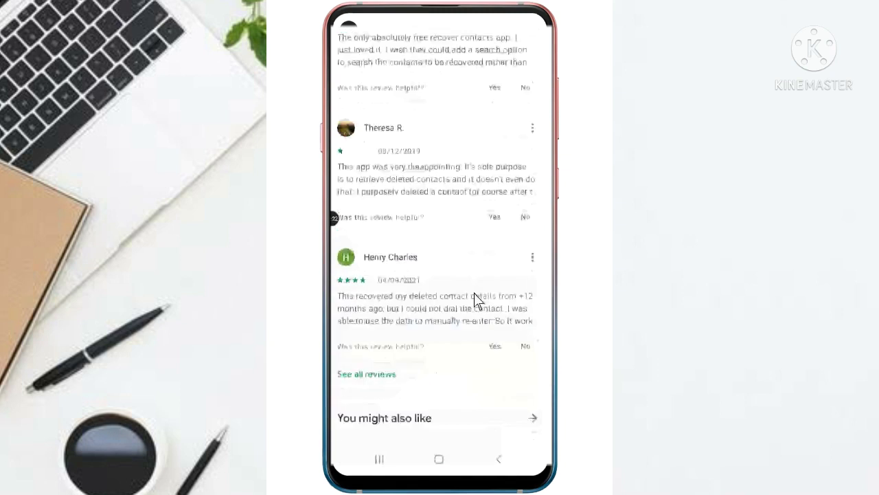
pyautogui.scroll(2, 478, 300)
pyautogui.scroll(-3, 479, 300)
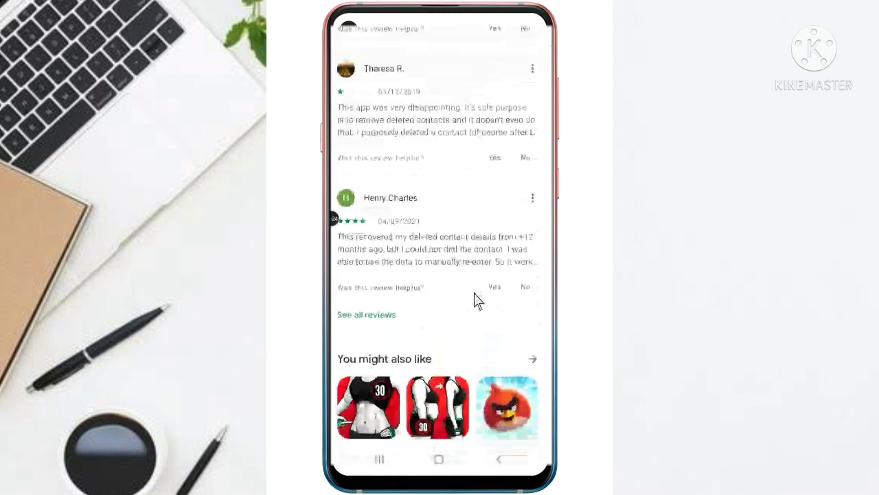
pyautogui.scroll(5, 479, 301)
pyautogui.scroll(10, 478, 300)
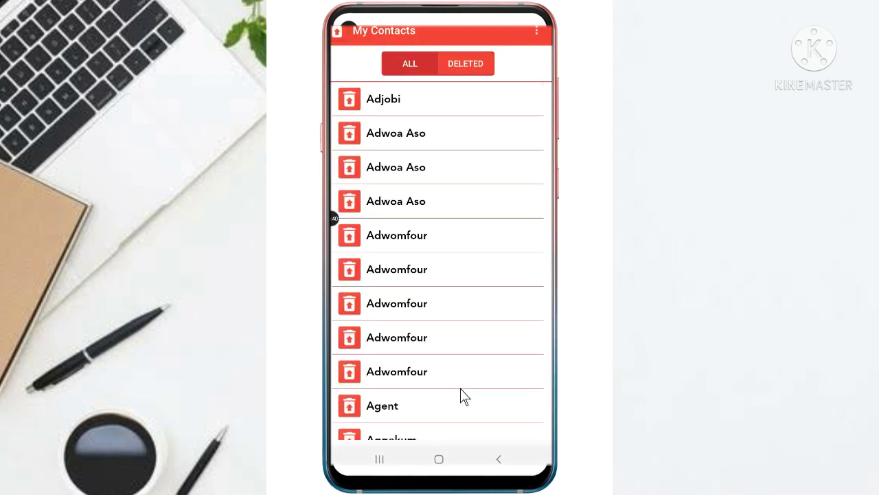
# Look through the full contact list in Deleted Contacts and switch to the contacts list of the Phone app.
pyautogui.scroll(-3, 460, 388)
pyautogui.scroll(4, 460, 388)
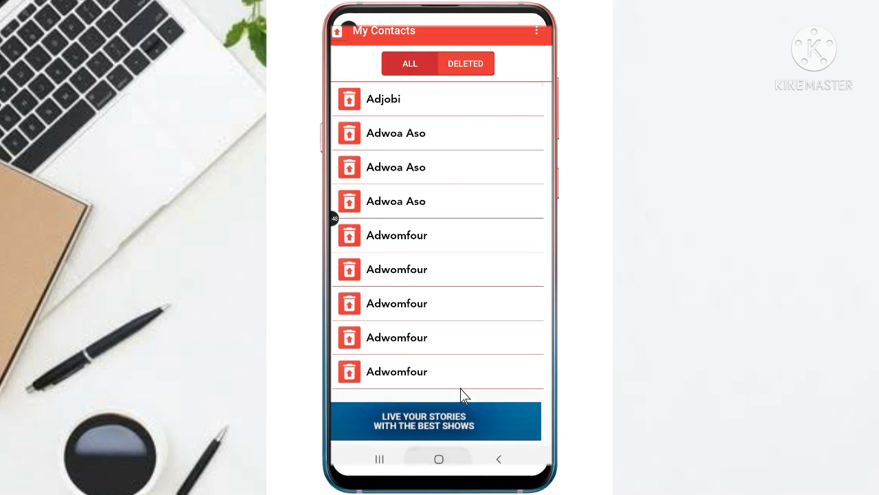
pyautogui.press('Home')
pyautogui.scroll(-3, 461, 388)
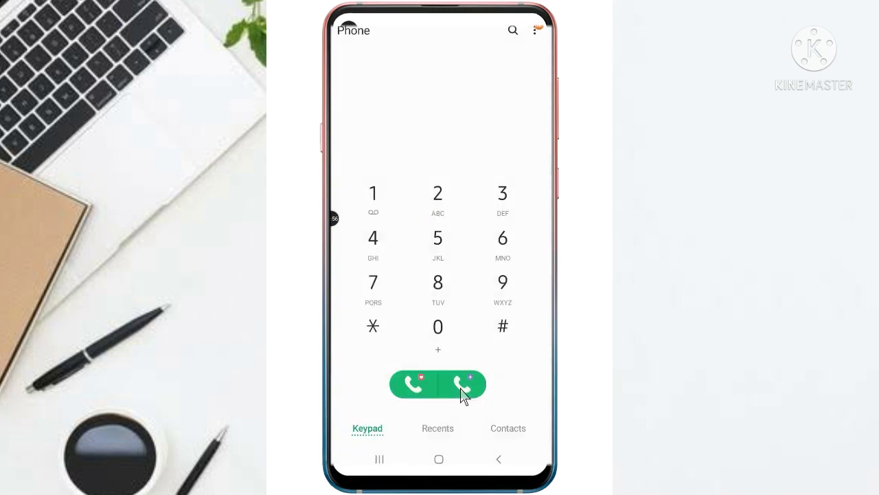
pyautogui.click(508, 428)
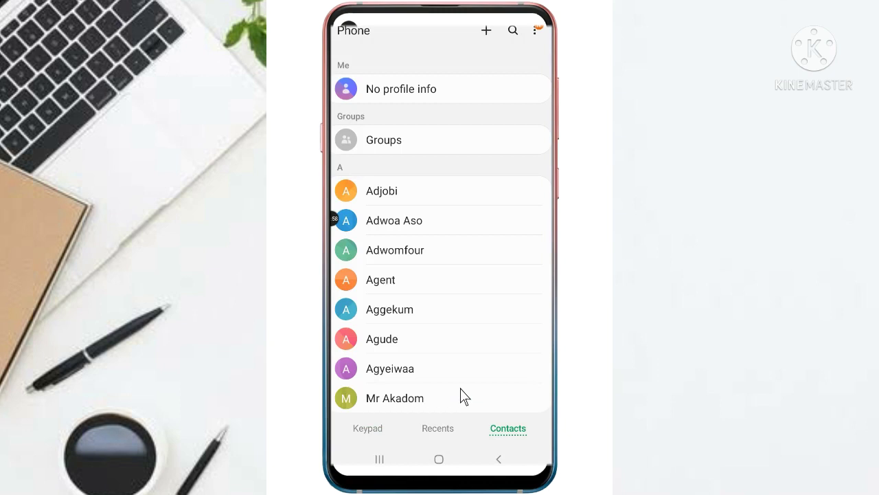
# Move the first contact listed under A to the Recycle bin and check the contacts list.
pyautogui.scroll(-2, 461, 389)
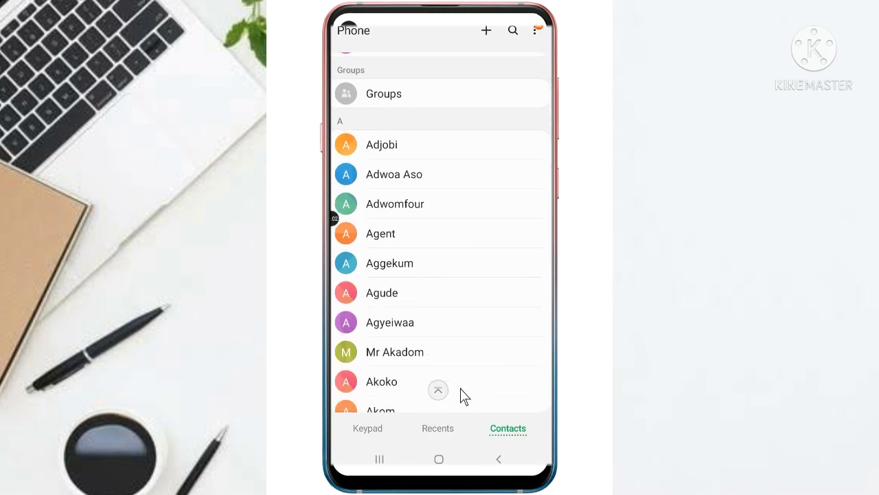
pyautogui.click(405, 158)
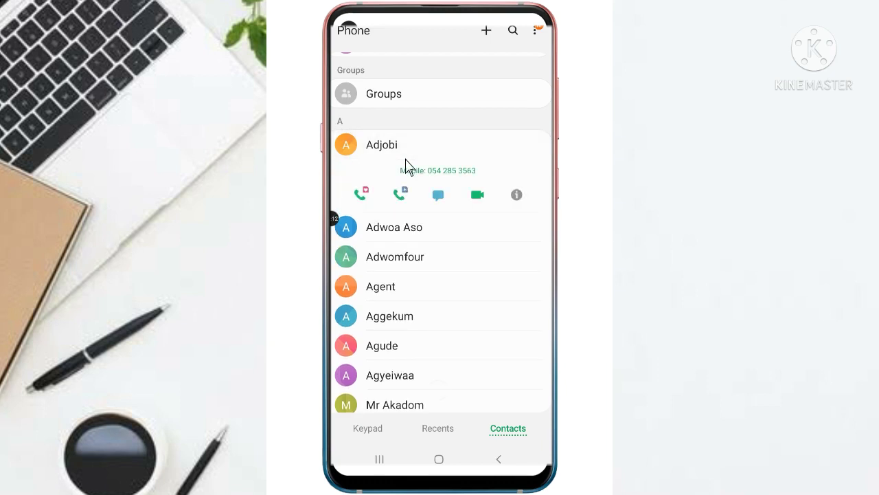
pyautogui.click(406, 159)
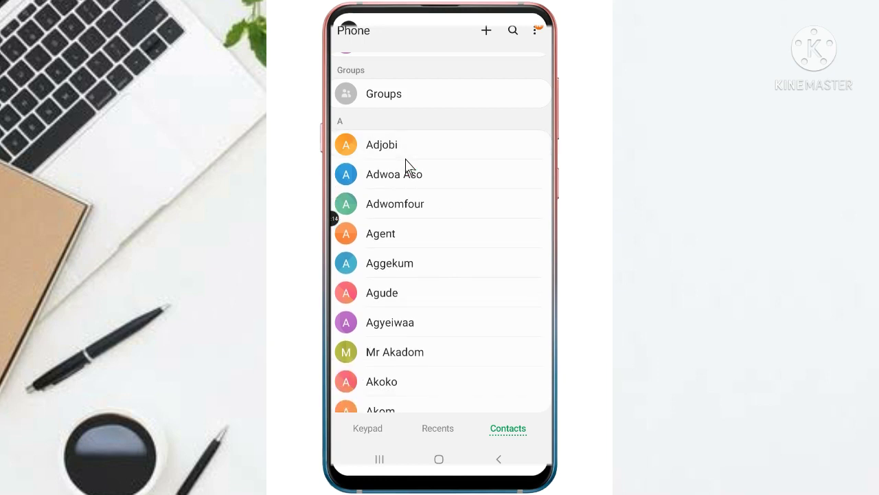
pyautogui.click(406, 159)
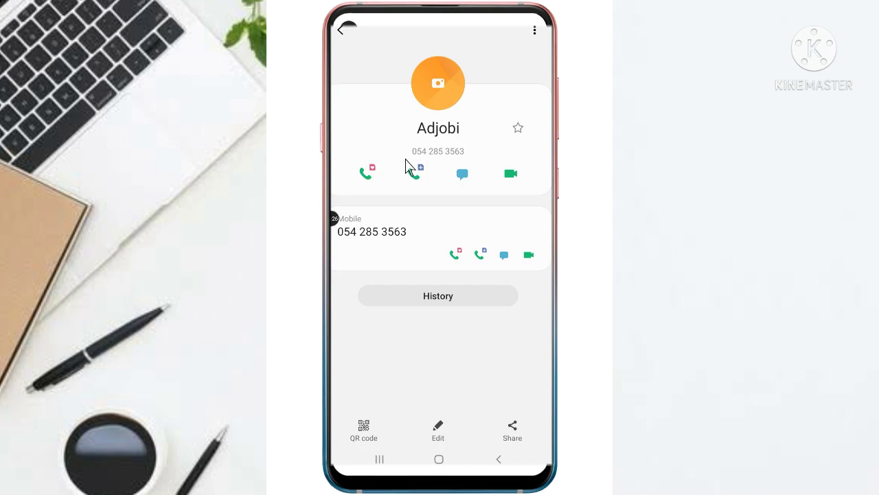
pyautogui.click(534, 30)
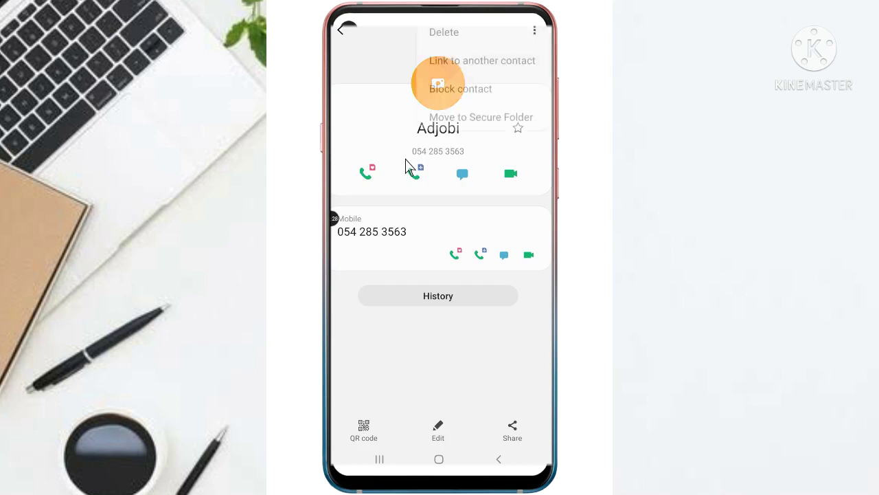
pyautogui.click(442, 32)
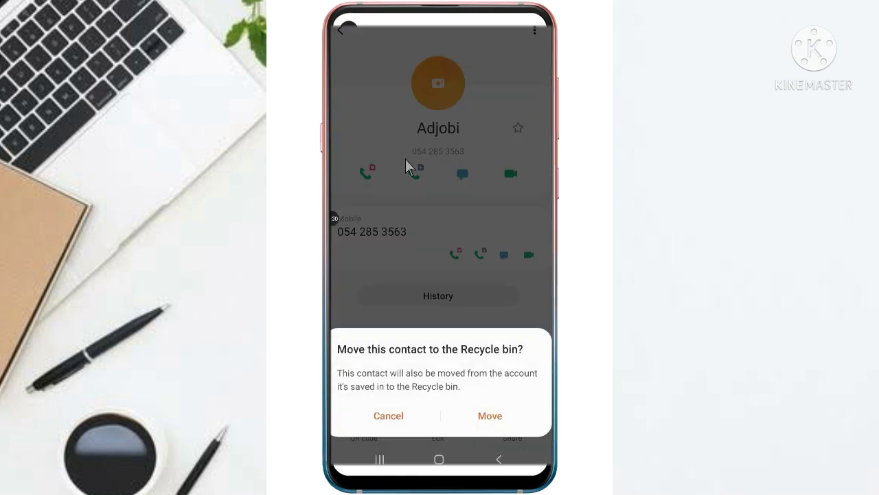
pyautogui.click(490, 416)
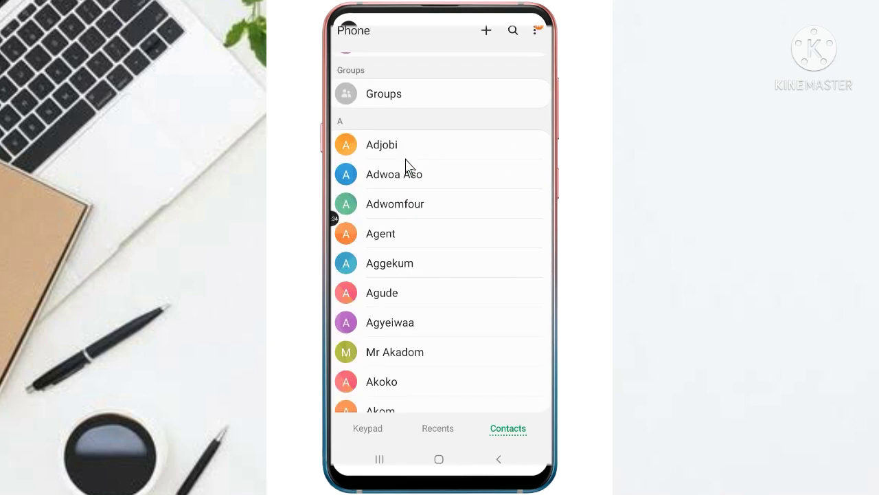
pyautogui.scroll(-3, 440, 233)
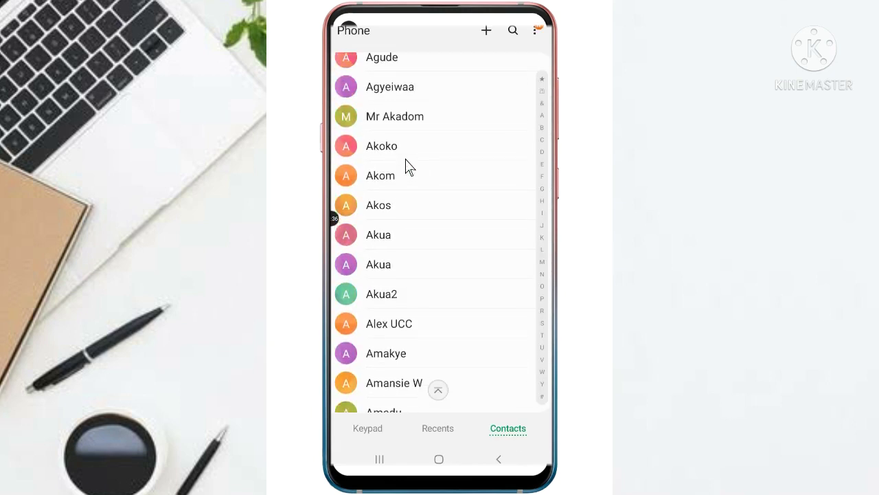
pyautogui.scroll(4, 439, 234)
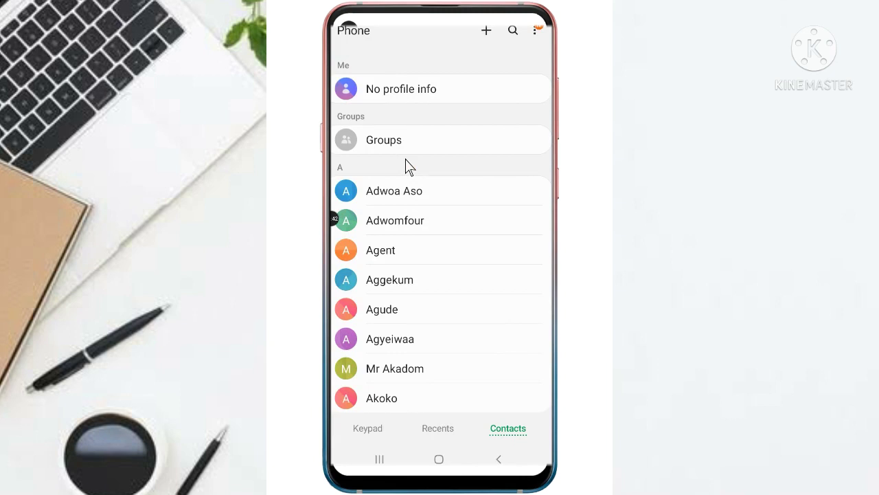
# Leave the Phone app and launch the Deleted Contacts app from the last page of installed apps.
pyautogui.click(439, 459)
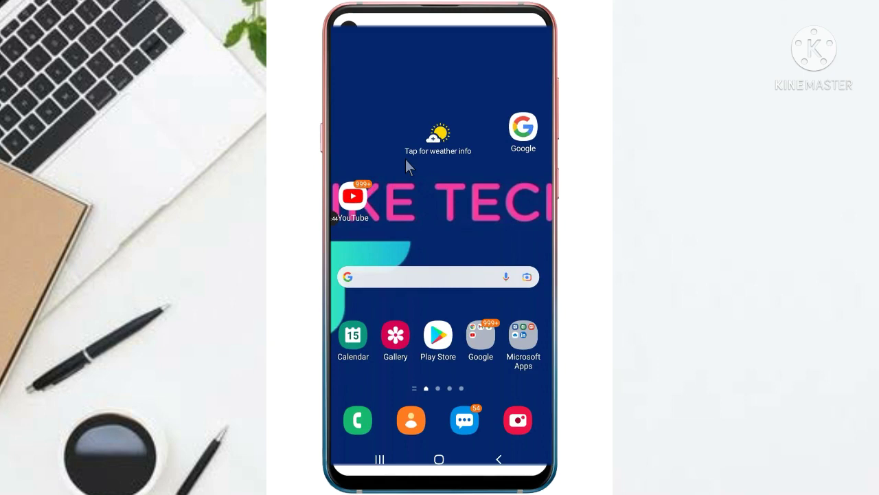
pyautogui.scroll(-1, 406, 158)
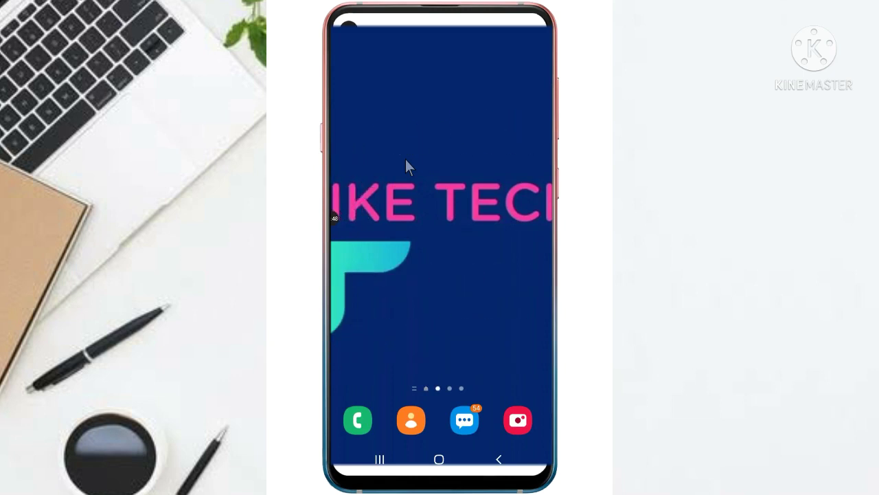
pyautogui.scroll(-1, 406, 158)
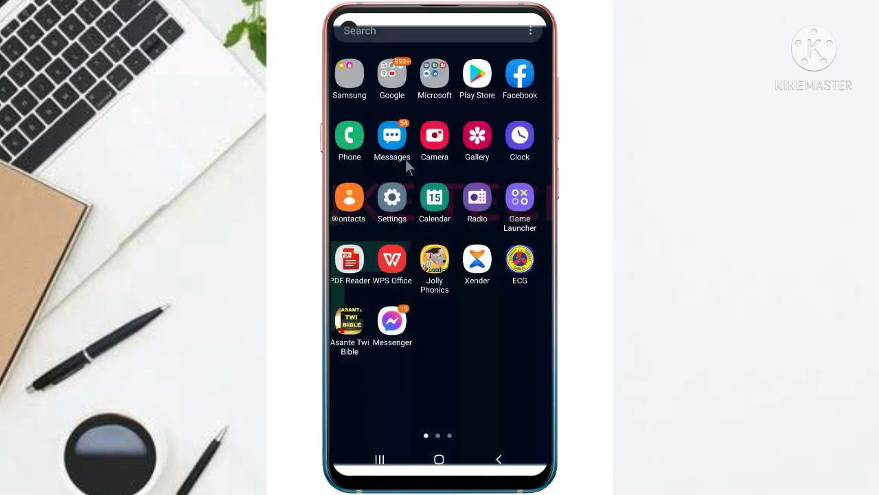
pyautogui.hscroll(1, 406, 159)
pyautogui.moveTo(481, 206); pyautogui.dragTo(343, 206)
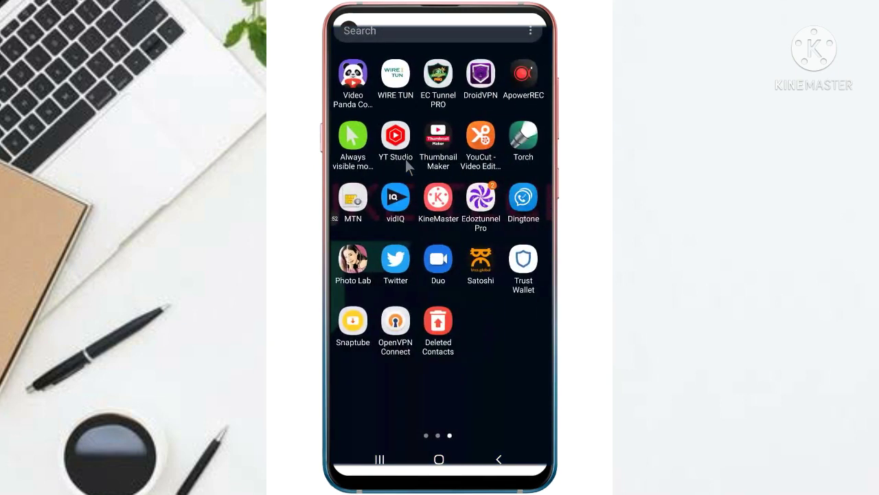
pyautogui.click(438, 321)
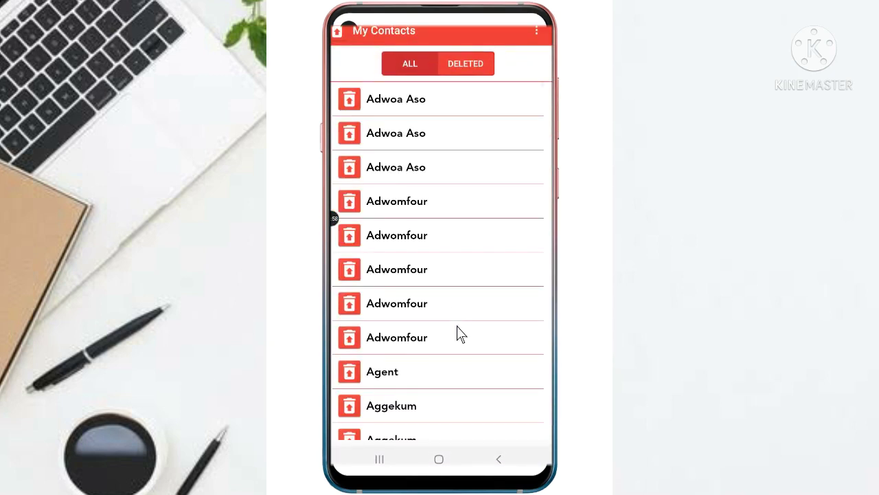
# Switch from the full contact list to the deleted contacts and restore all of them.
pyautogui.scroll(1, 460, 334)
pyautogui.scroll(-5, 460, 334)
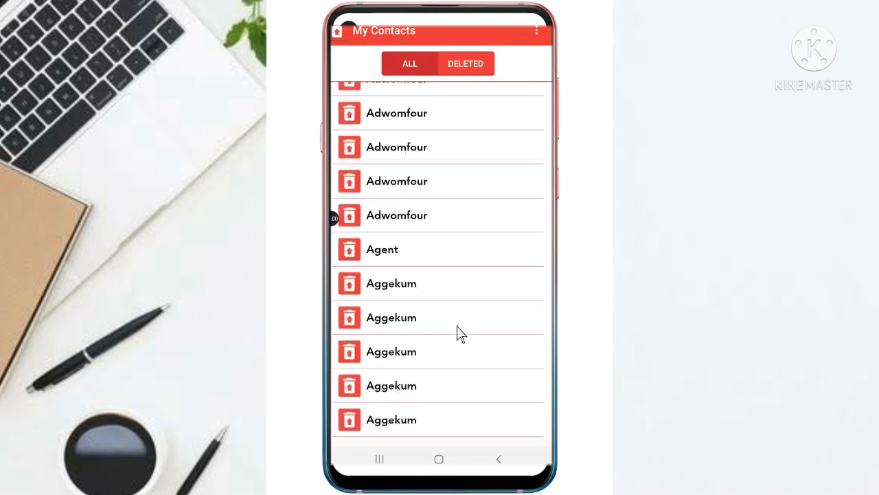
pyautogui.scroll(6, 460, 335)
pyautogui.click(466, 64)
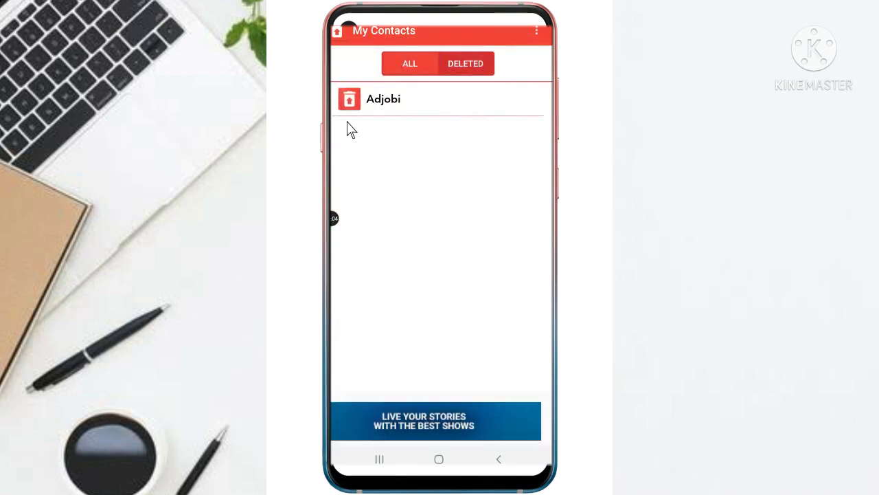
pyautogui.moveTo(357, 130)
pyautogui.mouseDown()
pyautogui.moveTo(399, 80)
pyautogui.moveTo(355, 145)
pyautogui.moveTo(378, 151)
pyautogui.mouseUp()
pyautogui.click(537, 31)
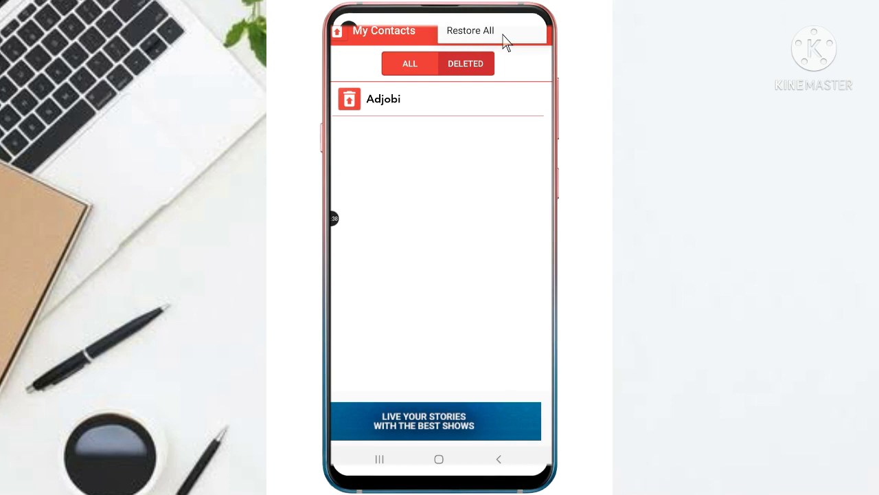
pyautogui.click(505, 39)
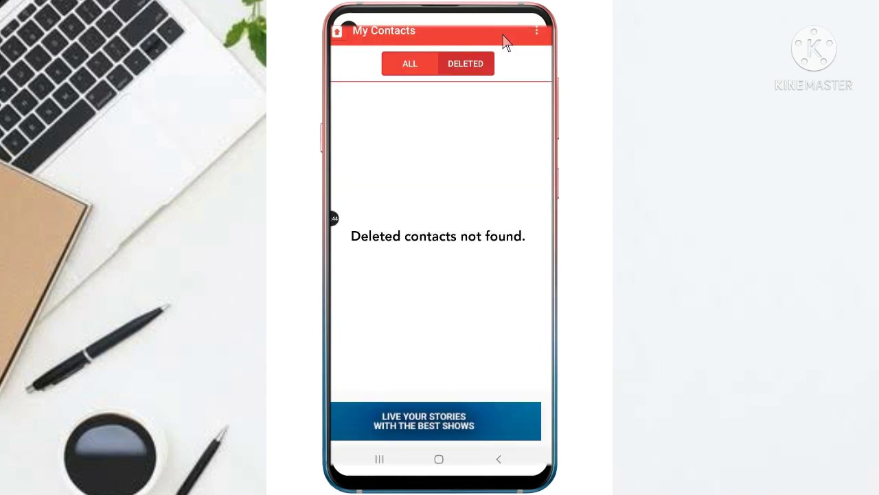
# Return to the full contact list, refresh it and check it for the restored contact.
pyautogui.click(410, 64)
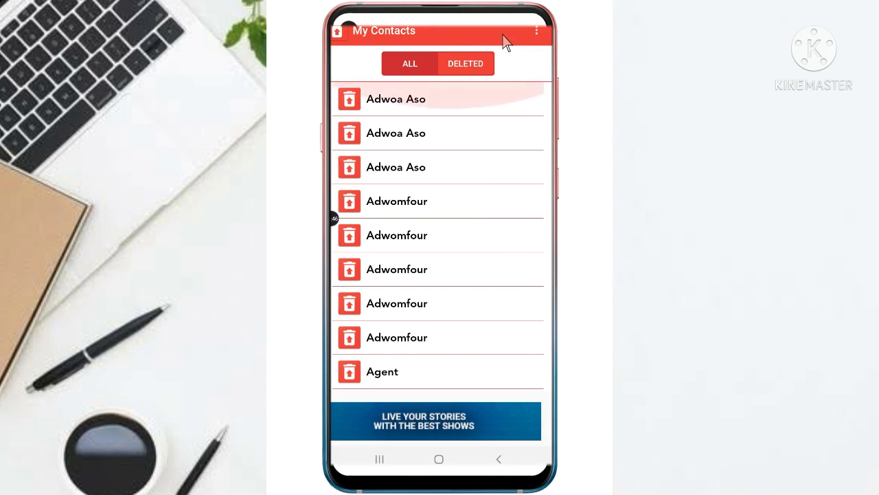
pyautogui.scroll(-5, 438, 235)
pyautogui.scroll(5, 439, 235)
pyautogui.scroll(1, 438, 235)
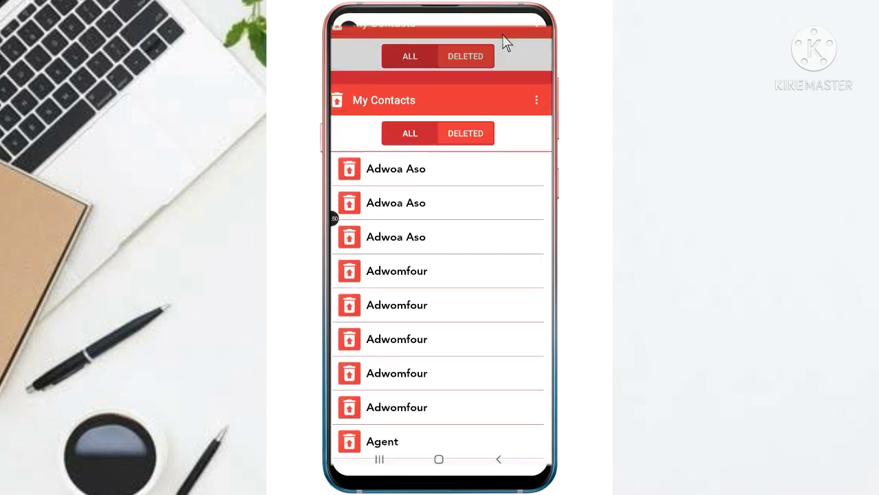
pyautogui.scroll(2, 438, 235)
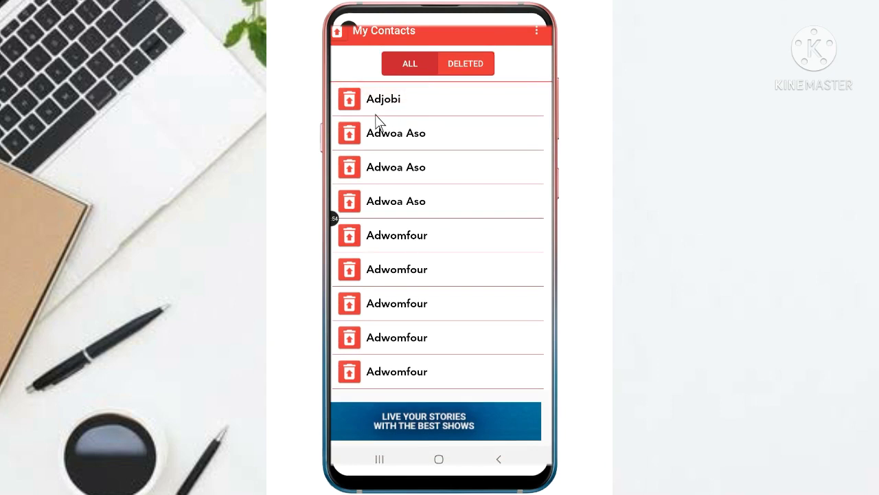
pyautogui.moveTo(383, 125)
pyautogui.mouseDown()
pyautogui.moveTo(430, 124)
pyautogui.moveTo(375, 72)
pyautogui.moveTo(349, 132)
pyautogui.mouseUp()
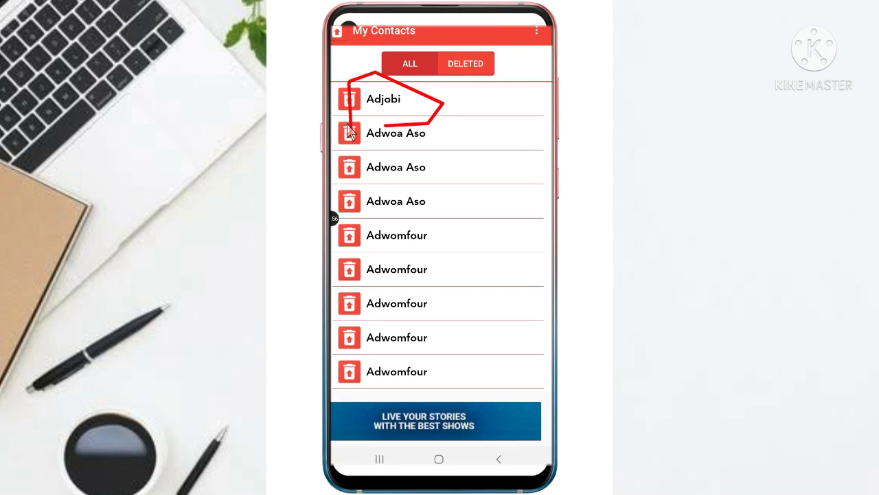
# Leave Deleted Contacts, go back to the first page of installed apps and open the contacts list of the Phone app.
pyautogui.click(499, 459)
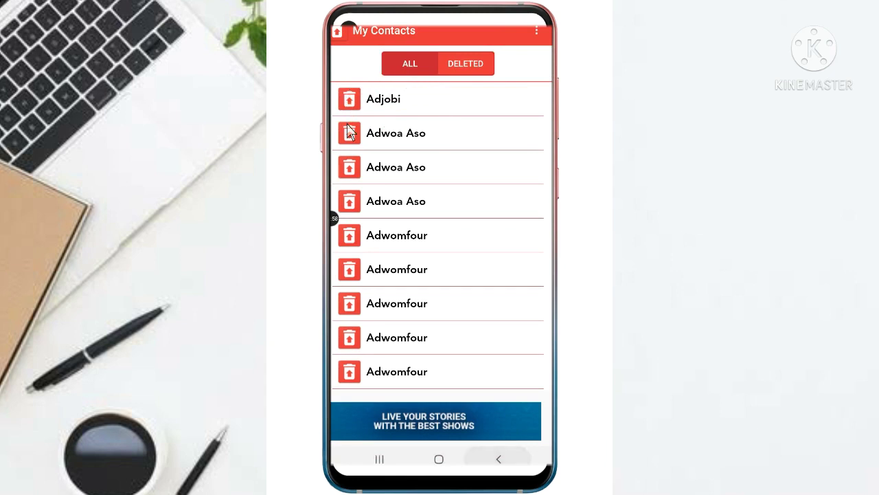
pyautogui.moveTo(364, 275); pyautogui.dragTo(523, 274)
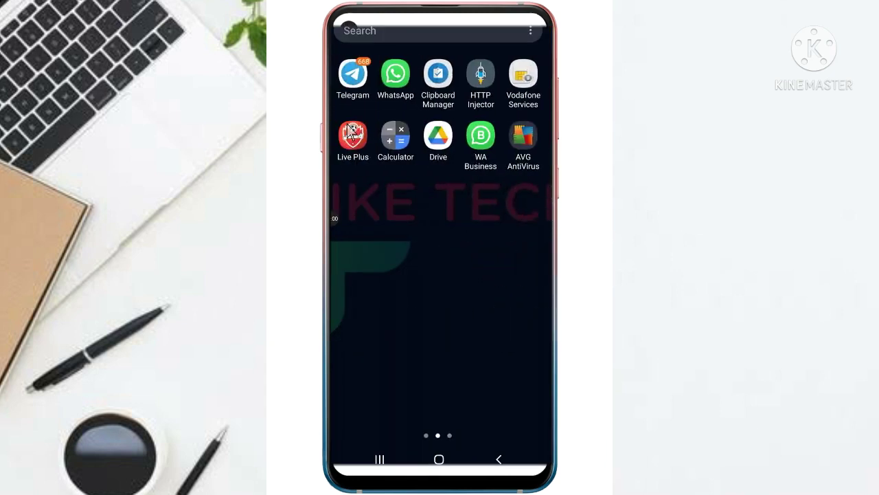
pyautogui.moveTo(364, 274); pyautogui.dragTo(523, 275)
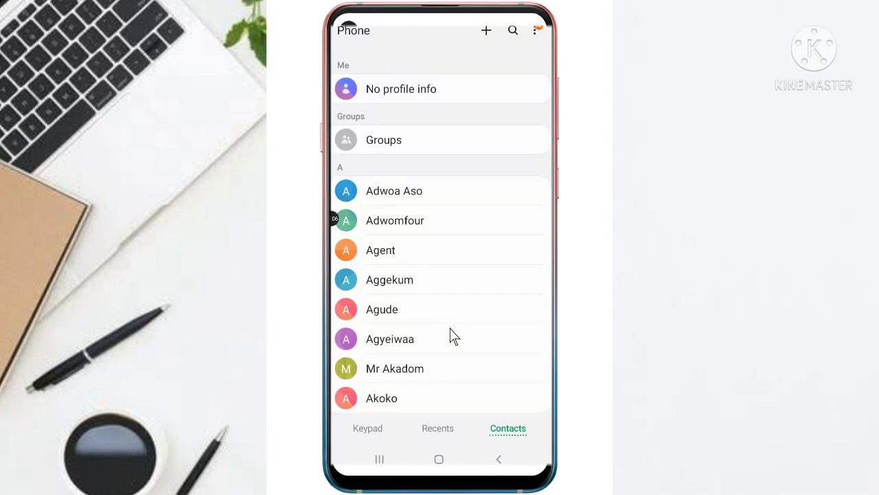
# Look through the Phone app's contacts under A for the restored contact, then leave the Phone app.
pyautogui.scroll(3, 453, 336)
pyautogui.scroll(-10, 454, 337)
pyautogui.scroll(-5, 453, 336)
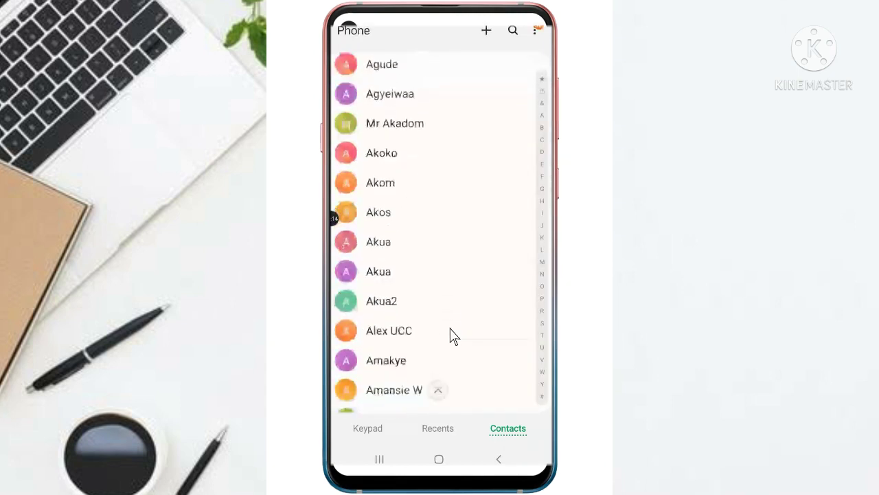
pyautogui.scroll(-1, 453, 337)
pyautogui.scroll(3, 453, 337)
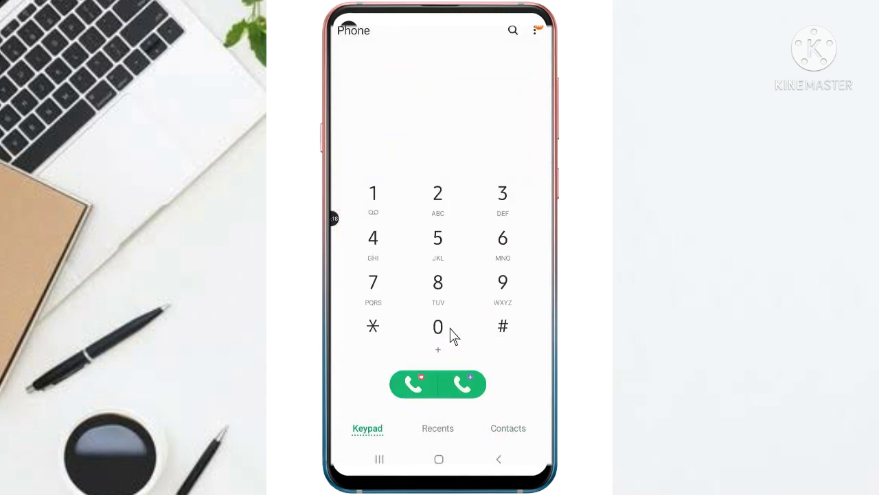
pyautogui.scroll(4, 453, 336)
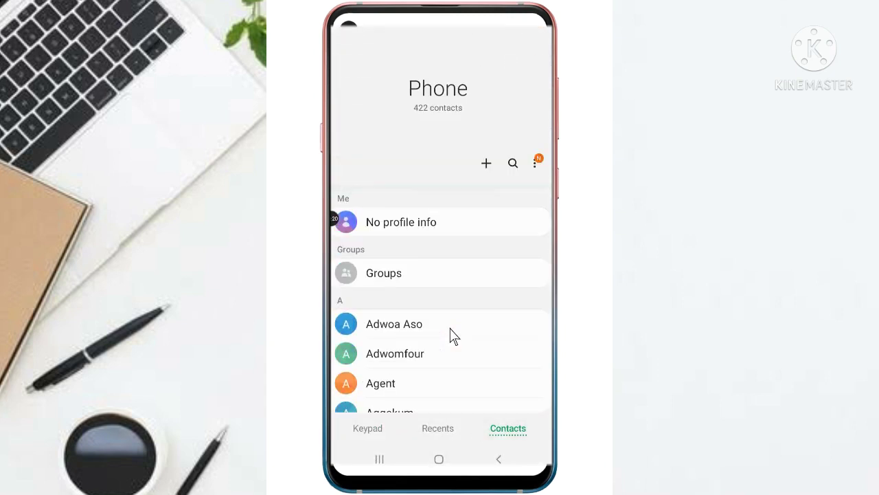
pyautogui.scroll(-3, 454, 336)
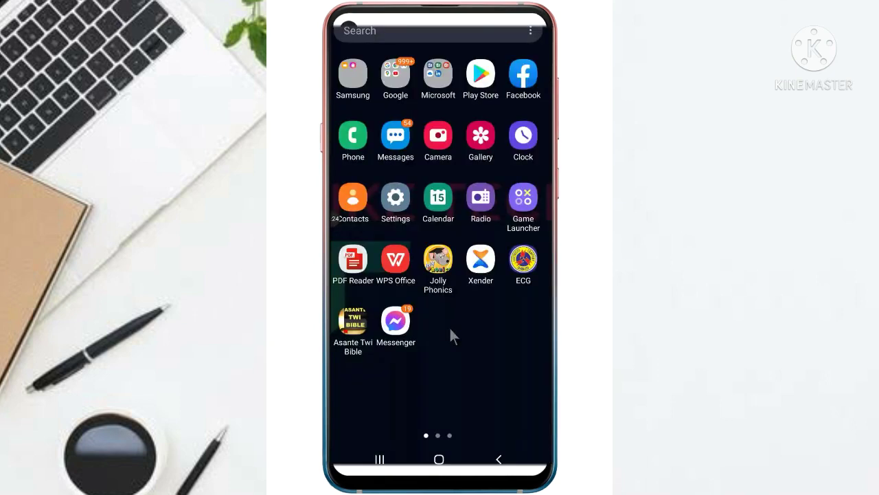
pyautogui.click(336, 218)
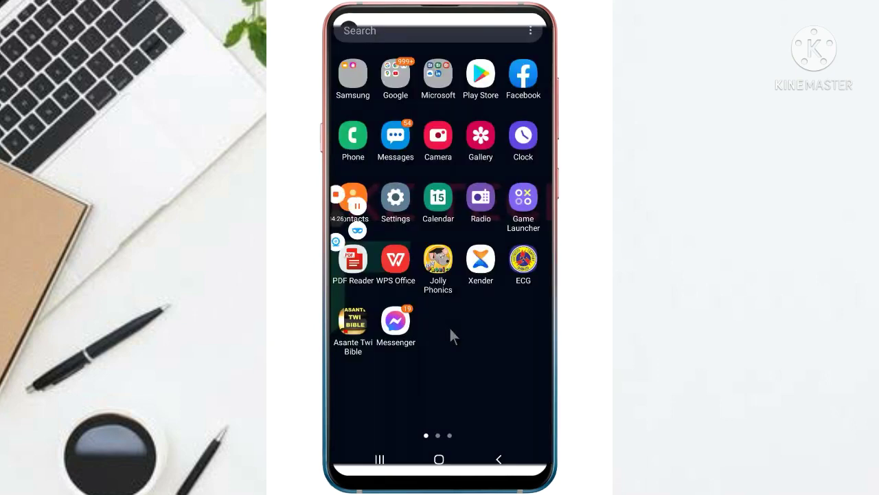